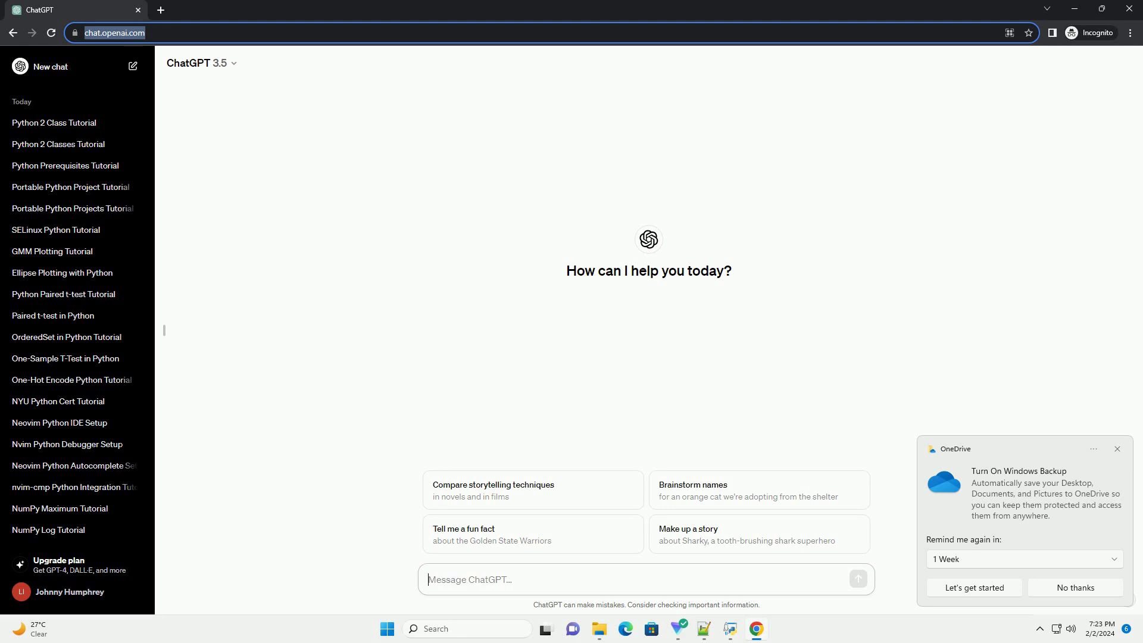
type("write an informative tutorial about python 2 class inheritance with code example")
Send the Python 2 class inheritance tutorial request and let the reply generate.
key("Return")
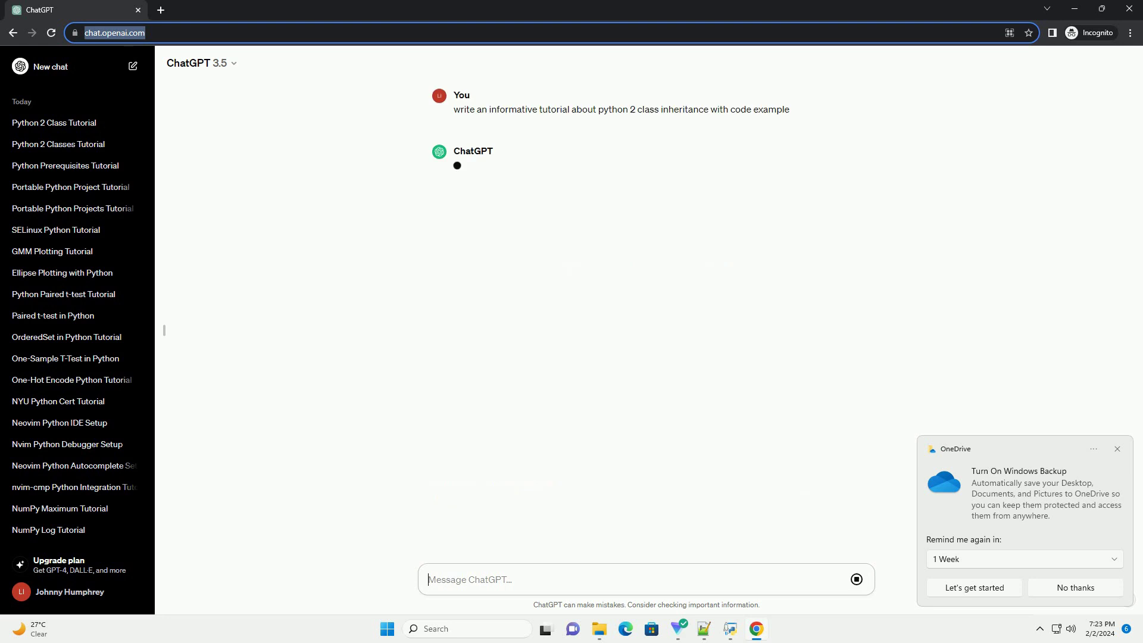